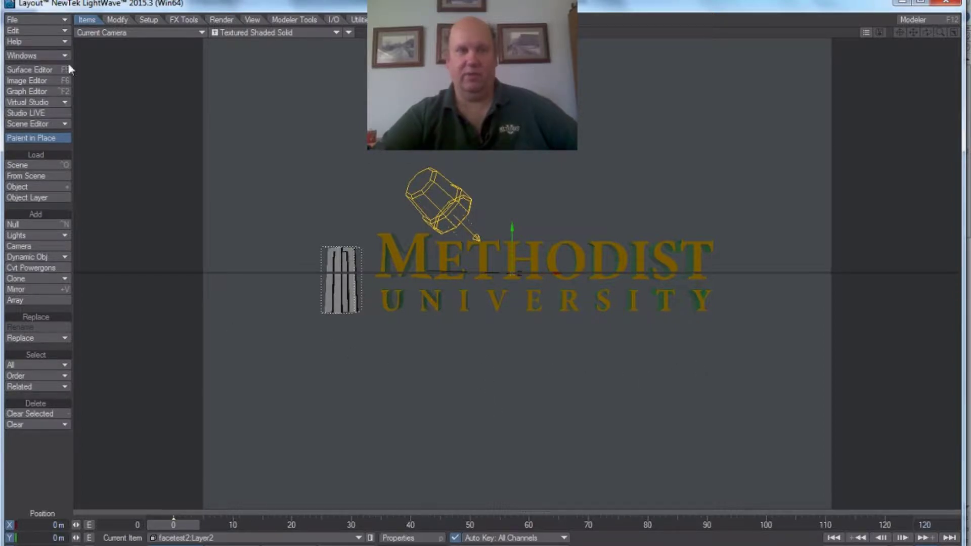
Step: Switch the viewport to Perspective and zoom in on the Methodist University logo
{"action": "left_click", "coordinate": [91, 33]}
{"action": "left_click", "coordinate": [141, 82]}
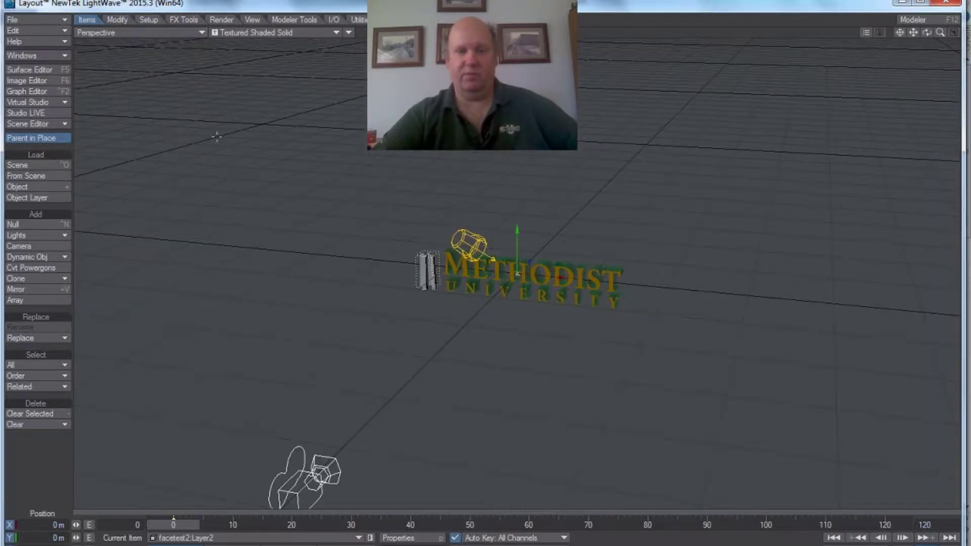
{"action": "left_click_drag", "start_coordinate": [940, 33], "coordinate": [970, 33]}
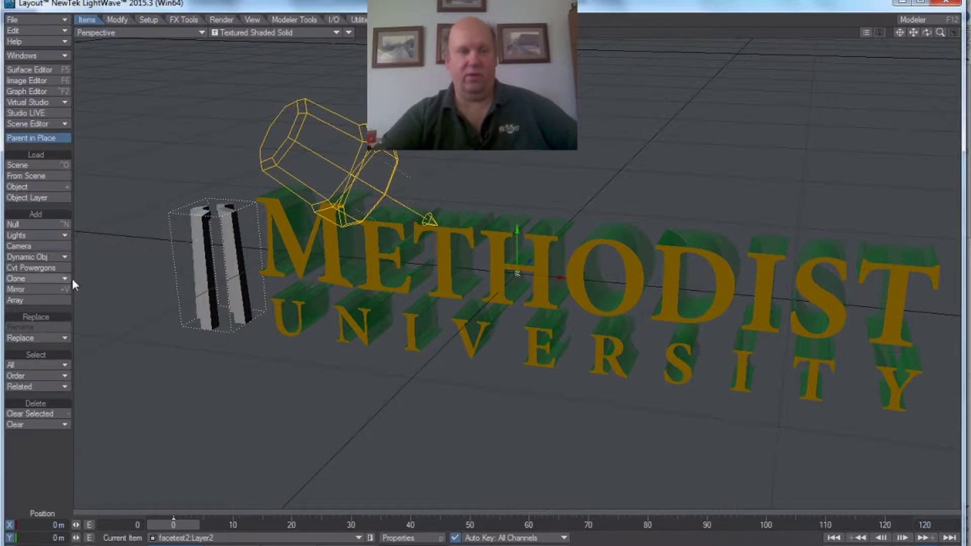
Step: Examine the Face and nonface surface settings of the facetest2 object in the Surface Editor, then close it
{"action": "left_click", "coordinate": [45, 70]}
{"action": "left_click_drag", "start_coordinate": [143, 123], "coordinate": [143, 256]}
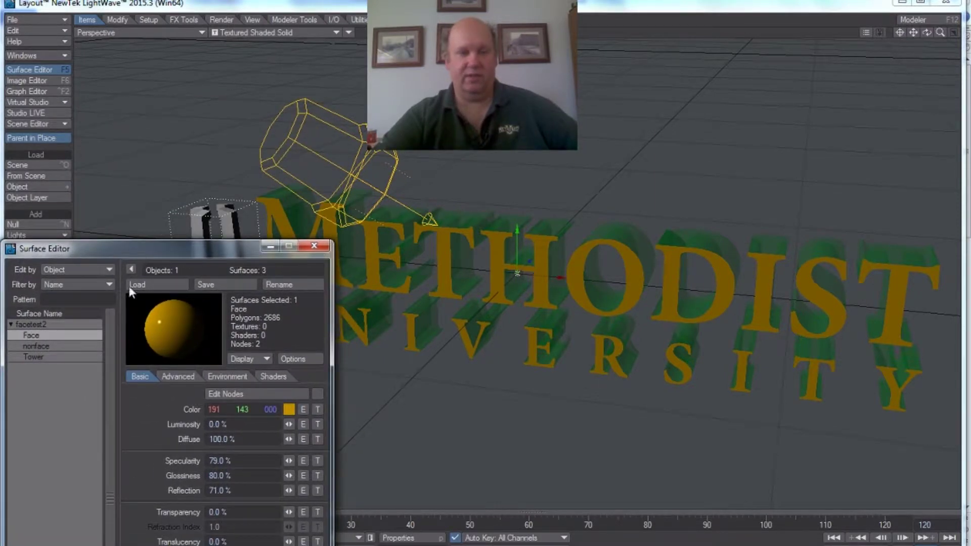
{"action": "left_click", "coordinate": [35, 346]}
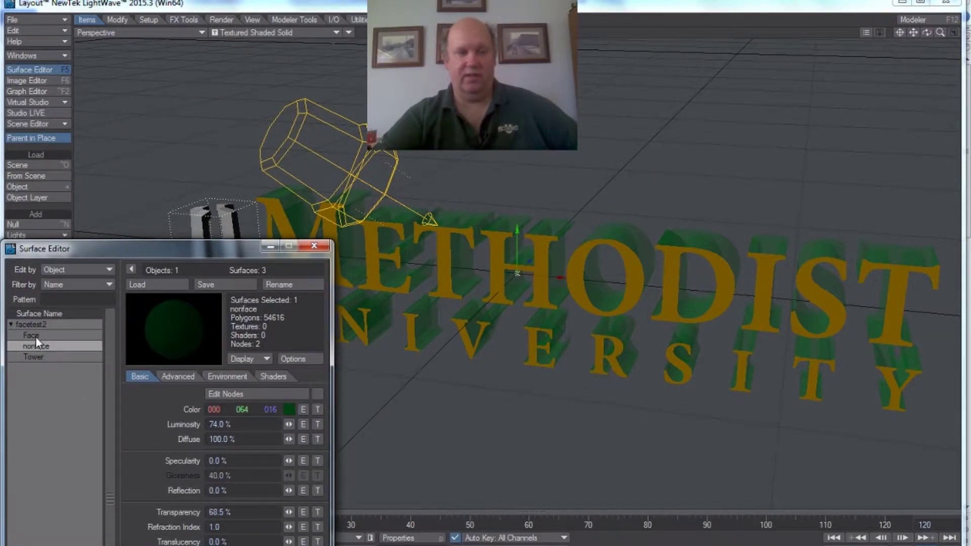
{"action": "left_click", "coordinate": [35, 335]}
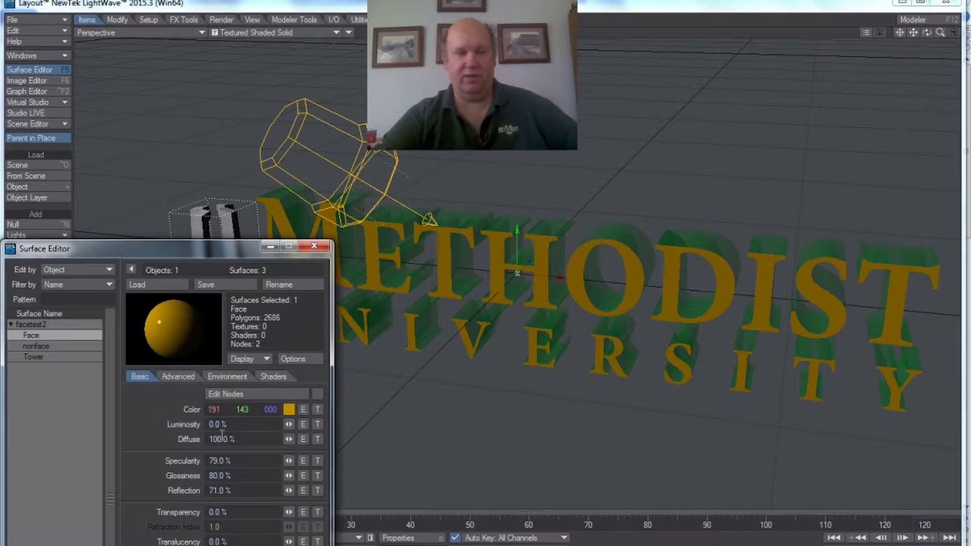
{"action": "left_click_drag", "start_coordinate": [187, 245], "coordinate": [220, 163]}
{"action": "left_click", "coordinate": [64, 263]}
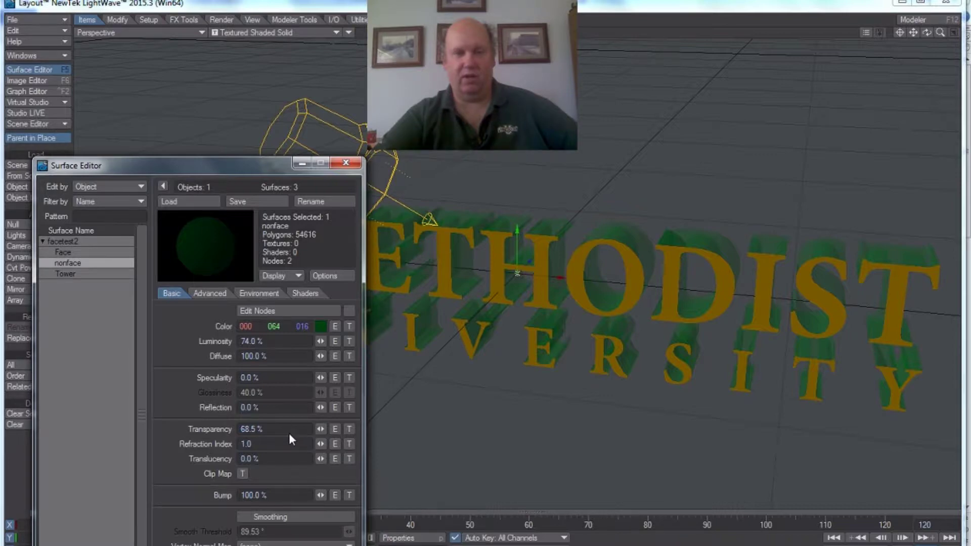
{"action": "mouse_move", "coordinate": [212, 170]}
{"action": "left_mouse_down"}
{"action": "mouse_move", "coordinate": [212, 139]}
{"action": "mouse_move", "coordinate": [212, 184]}
{"action": "left_mouse_up"}
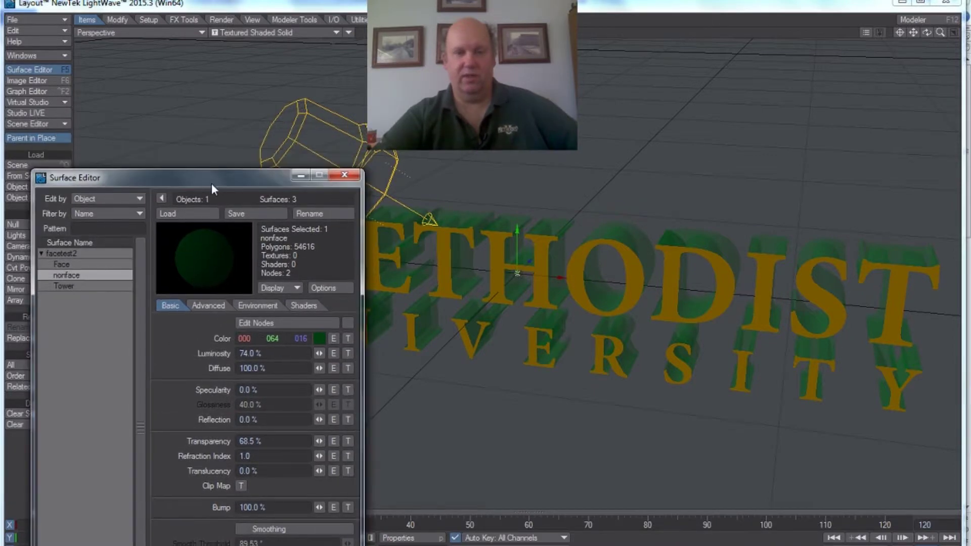
{"action": "left_click", "coordinate": [344, 177]}
Step: View the scene through the camera and move the camera closer until the logo nearly fills the frame
{"action": "left_click", "coordinate": [175, 35]}
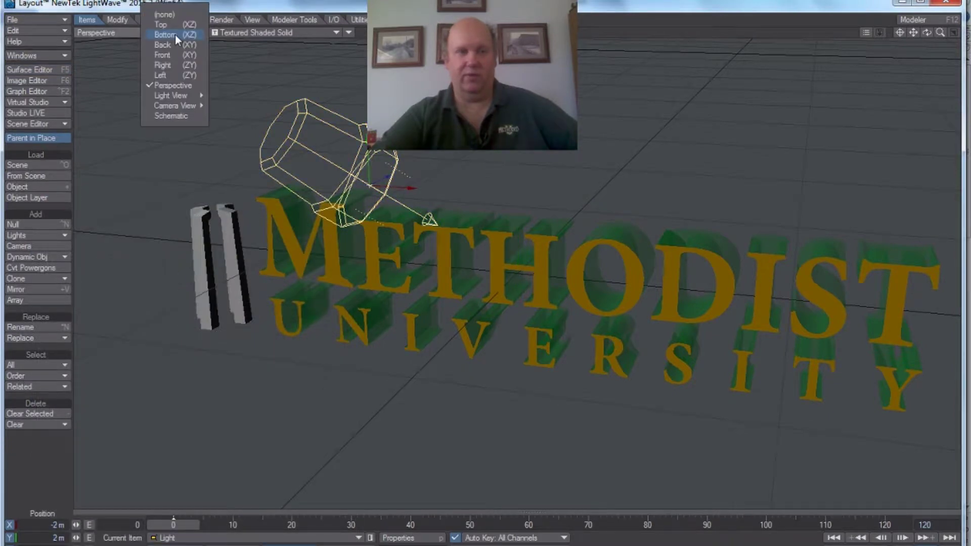
{"action": "mouse_move", "coordinate": [181, 105]}
{"action": "left_click", "coordinate": [238, 126]}
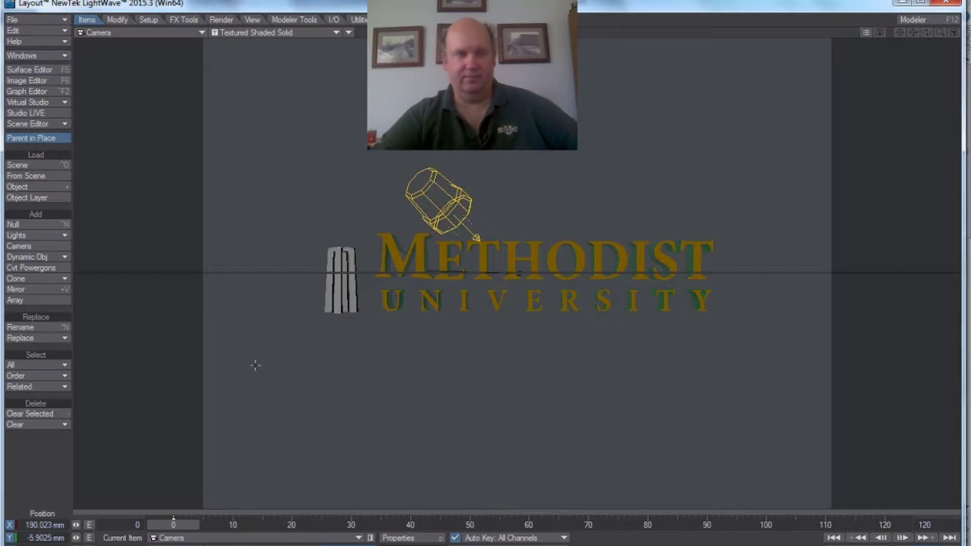
{"action": "left_click", "coordinate": [118, 20]}
{"action": "mouse_move", "coordinate": [412, 416]}
{"action": "left_mouse_down"}
{"action": "mouse_move", "coordinate": [460, 397]}
{"action": "mouse_move", "coordinate": [417, 400]}
{"action": "mouse_move", "coordinate": [414, 418]}
{"action": "left_mouse_up"}
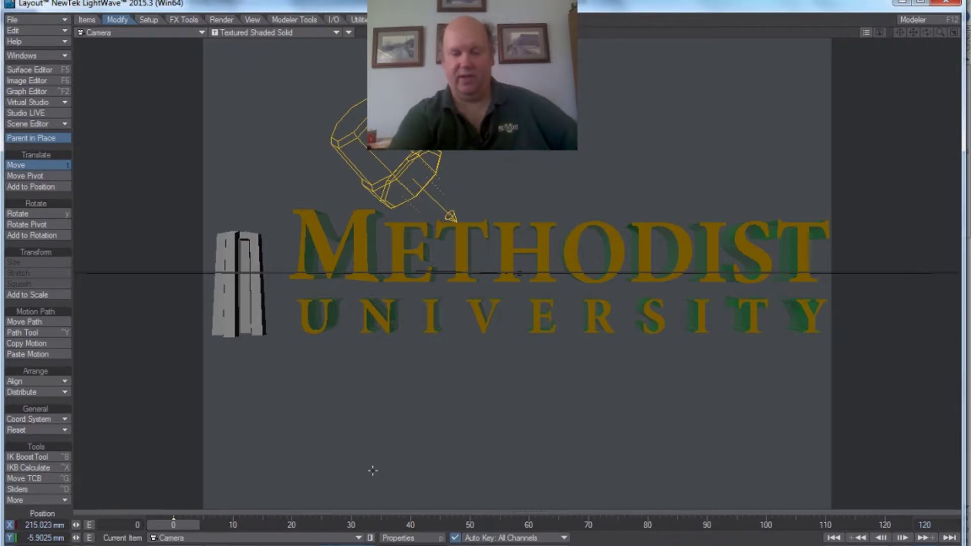
Step: Render the current frame to check the green sides of the letters, then close the render
{"action": "key", "text": "F9"}
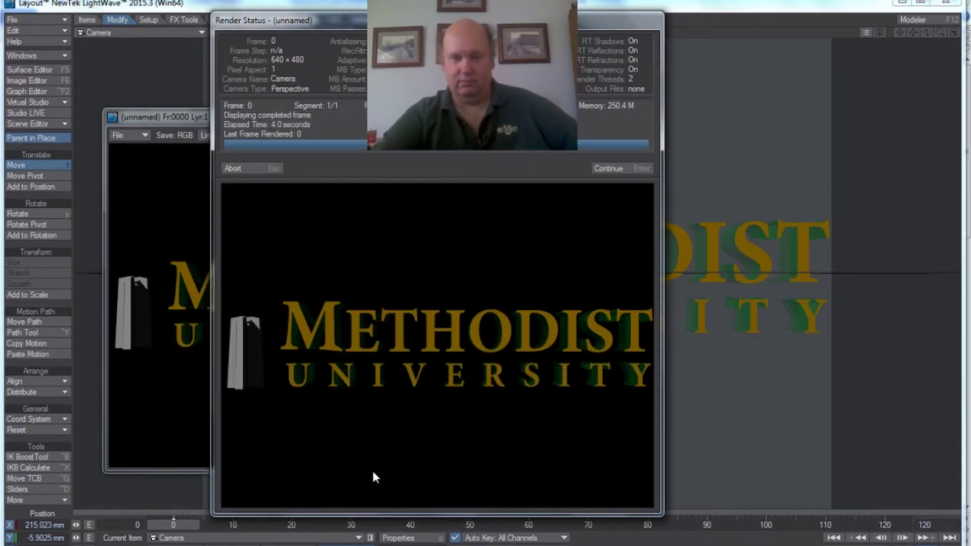
{"action": "left_click", "coordinate": [600, 169]}
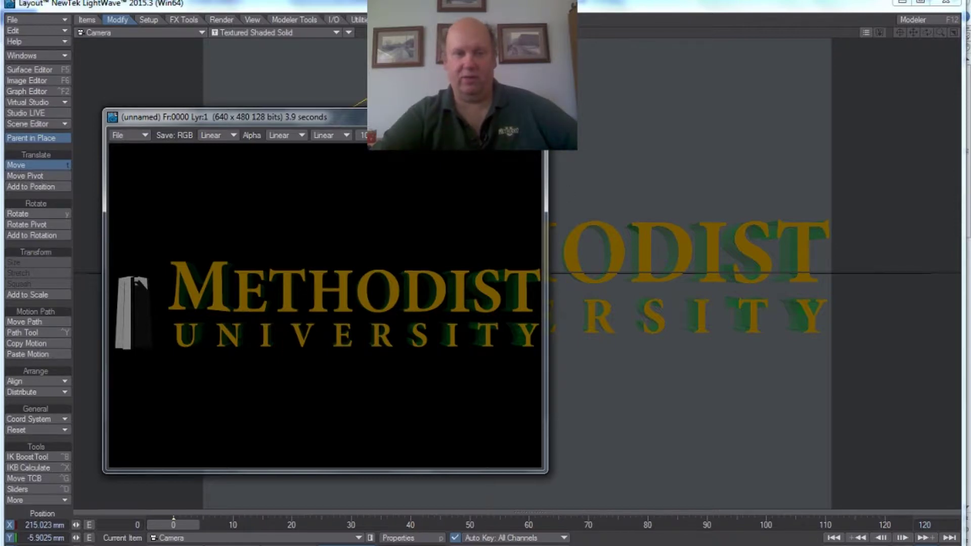
{"action": "left_click", "coordinate": [540, 117]}
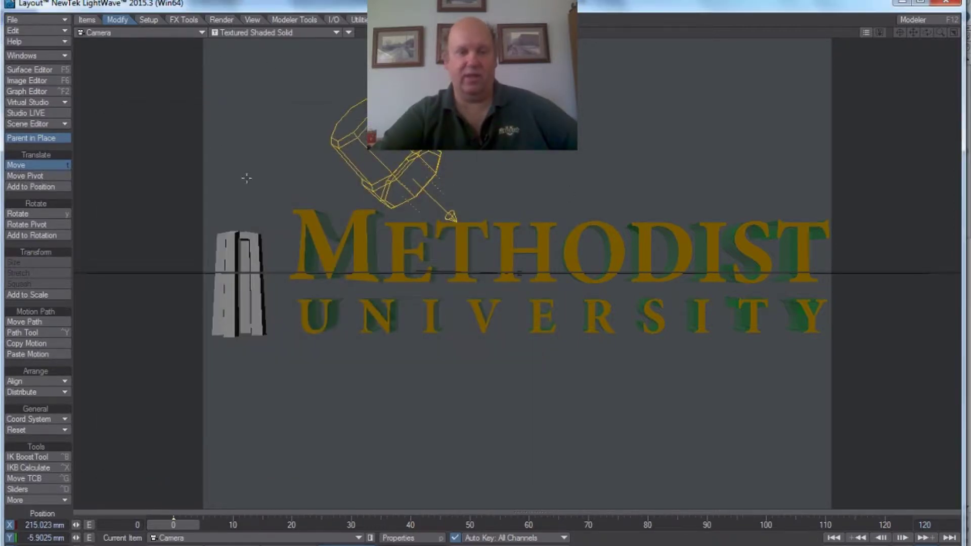
Step: Reposition the camera to X about 2.57 m with a heading of about -17° for a closer angled view of the letters
{"action": "left_click_drag", "start_coordinate": [196, 68], "coordinate": [446, 69]}
{"action": "left_click", "coordinate": [44, 214]}
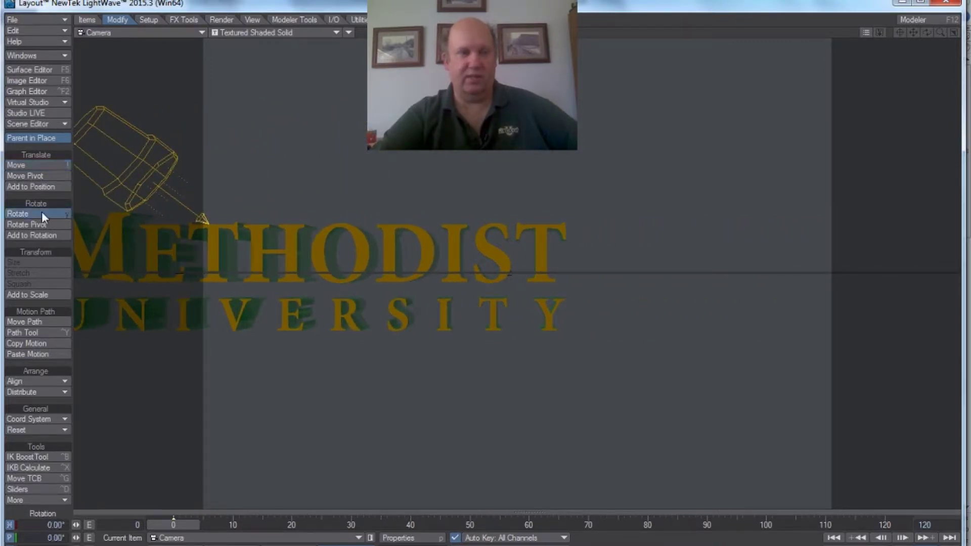
{"action": "left_click_drag", "start_coordinate": [202, 212], "coordinate": [66, 209]}
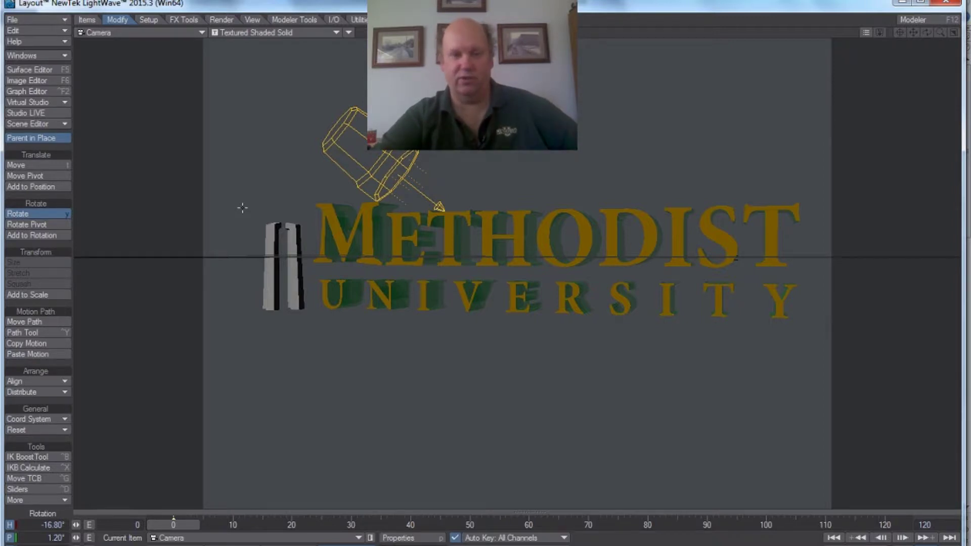
{"action": "left_click_drag", "start_coordinate": [360, 303], "coordinate": [399, 364]}
{"action": "left_click", "coordinate": [27, 167]}
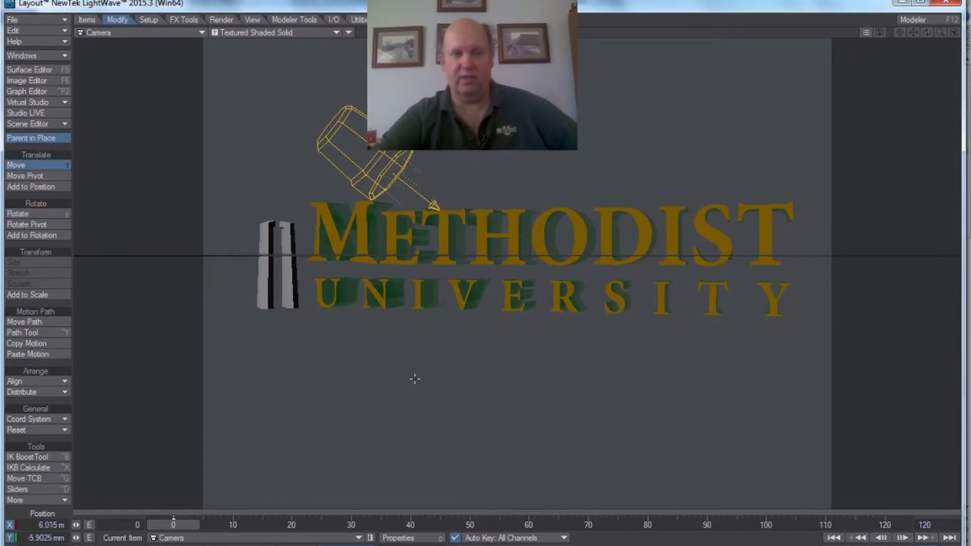
{"action": "left_click_drag", "start_coordinate": [456, 354], "coordinate": [447, 395]}
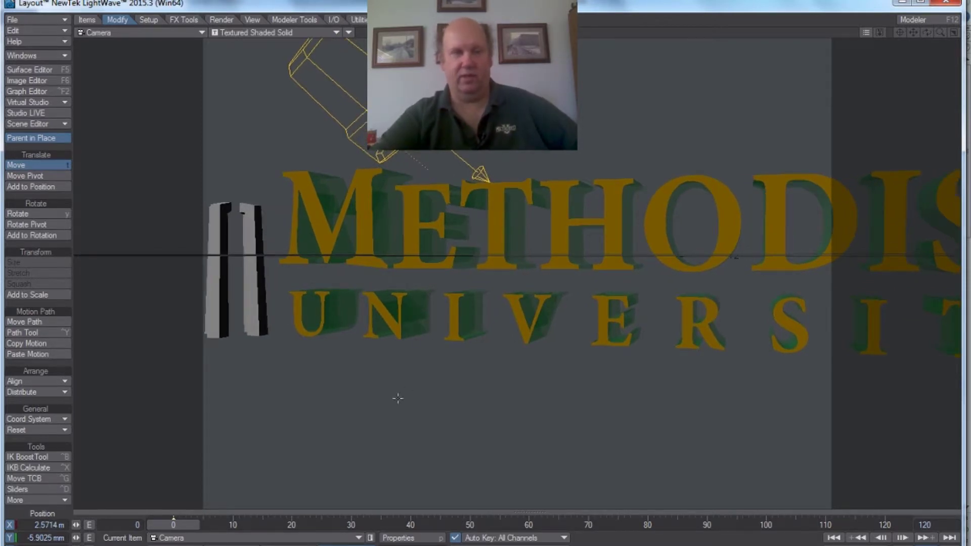
Step: Apply the image NYC4d.jpg as a color texture image map on the nonface surface
{"action": "left_click", "coordinate": [29, 72]}
{"action": "left_click_drag", "start_coordinate": [155, 133], "coordinate": [137, 132]}
{"action": "left_click", "coordinate": [21, 200]}
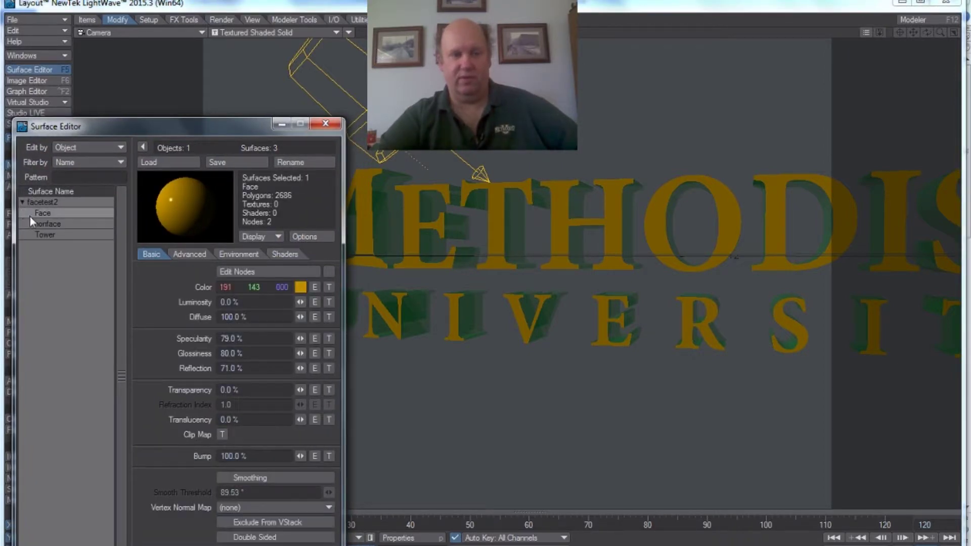
{"action": "left_click", "coordinate": [52, 228]}
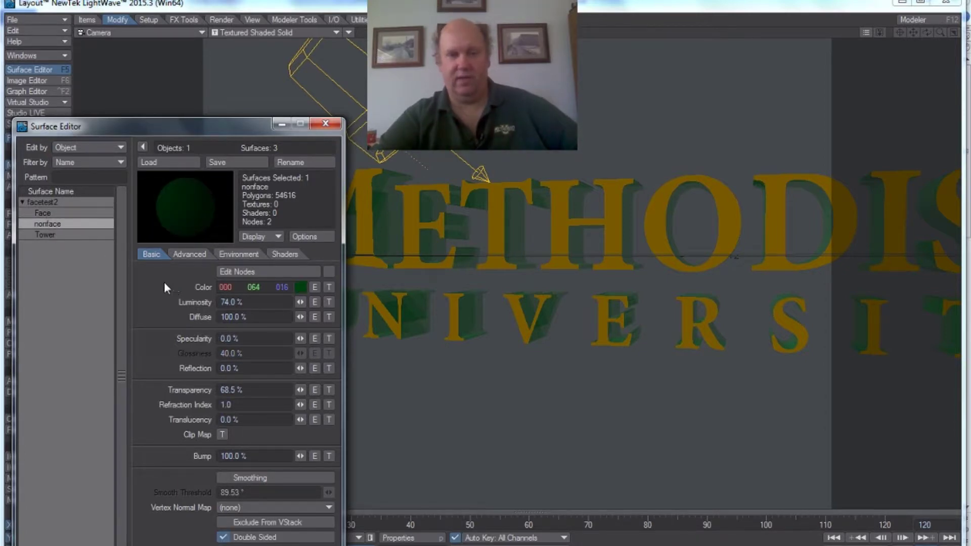
{"action": "left_click", "coordinate": [329, 288]}
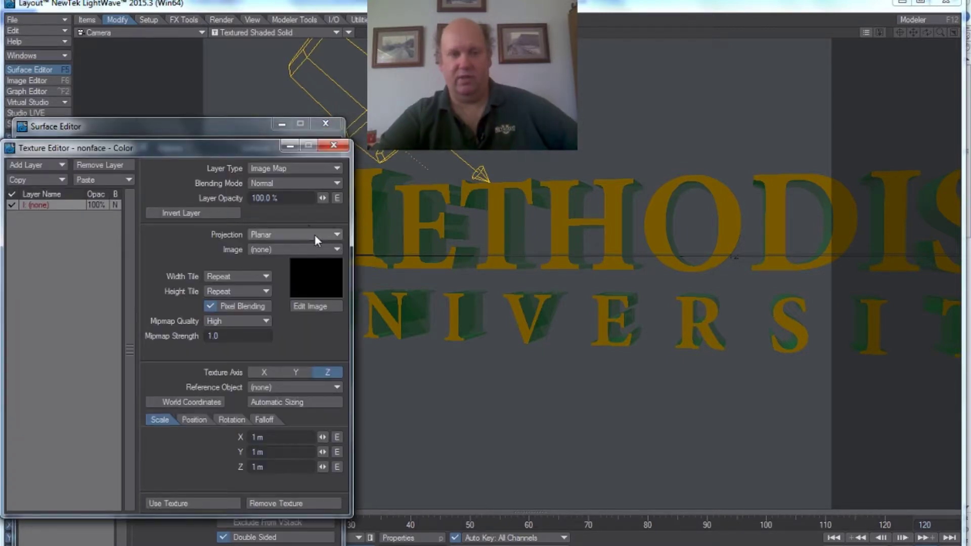
{"action": "left_click", "coordinate": [293, 250]}
{"action": "left_click", "coordinate": [294, 260]}
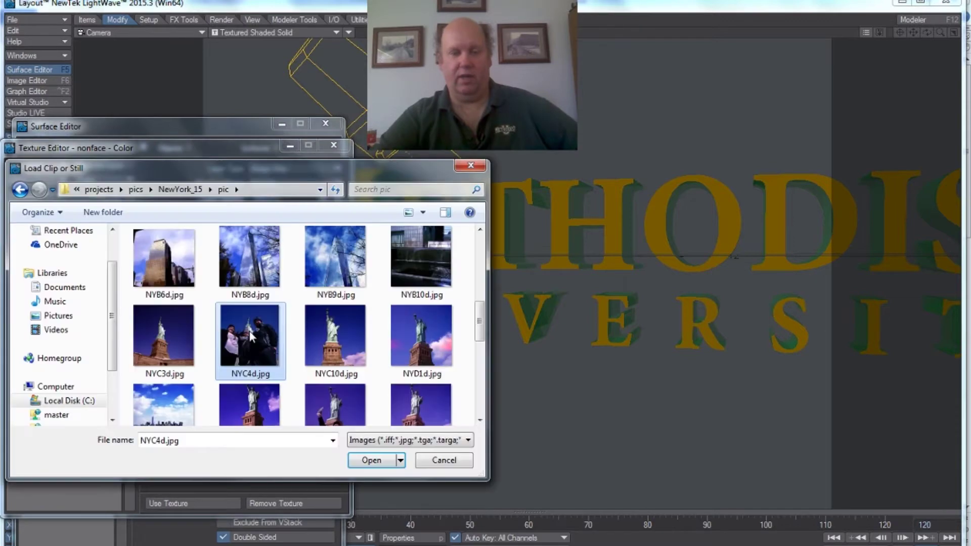
{"action": "left_click", "coordinate": [366, 461]}
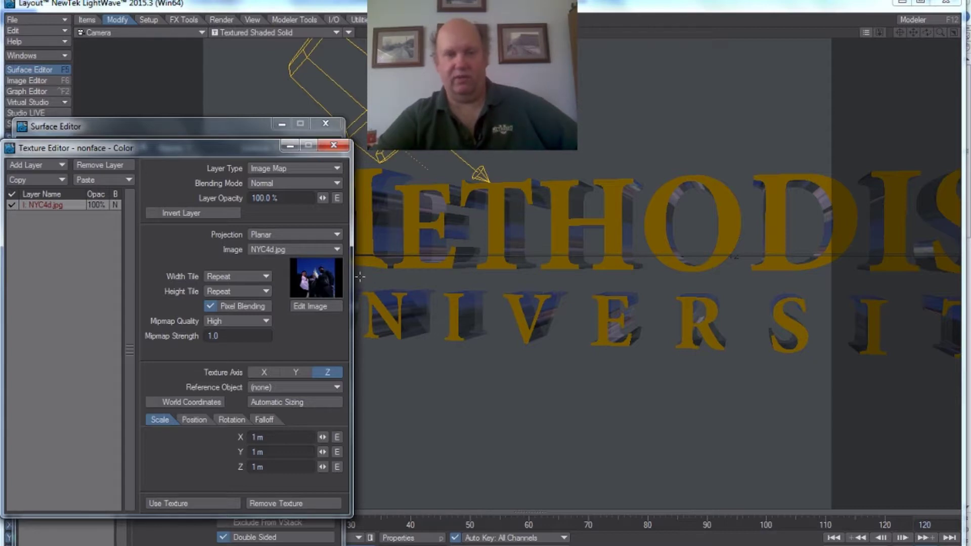
Step: Try Cubic projection for the nonface color texture, then set the projection to Cylindrical
{"action": "left_click", "coordinate": [332, 235]}
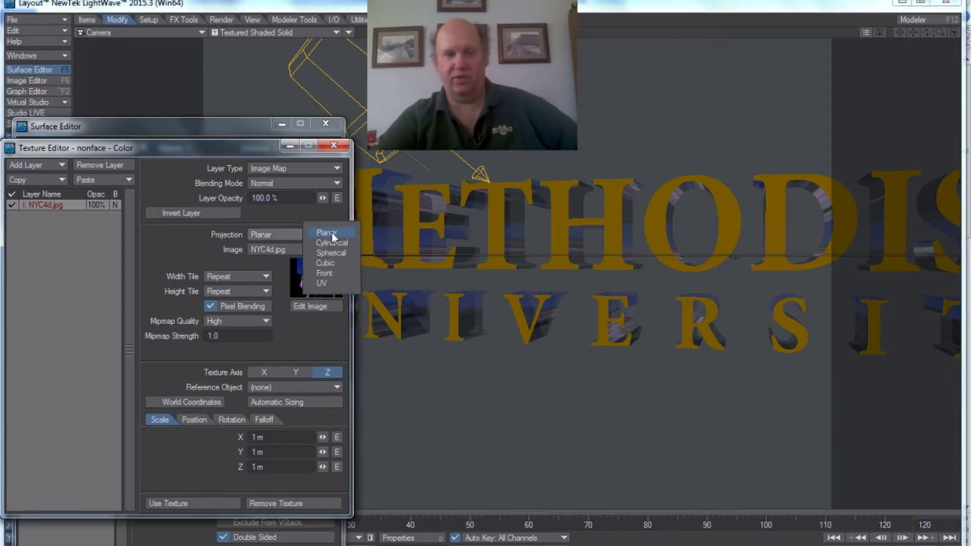
{"action": "left_click", "coordinate": [334, 261]}
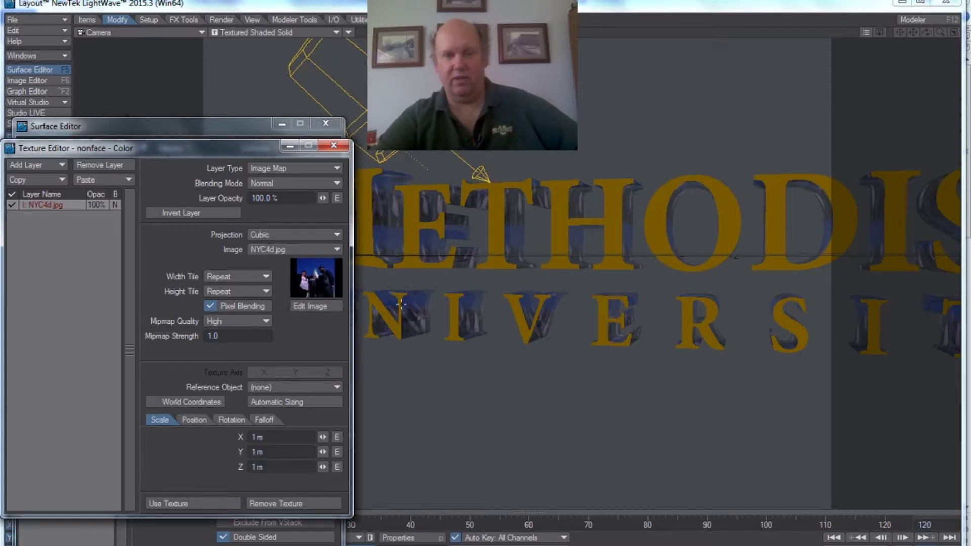
{"action": "left_click", "coordinate": [329, 235]}
{"action": "left_click", "coordinate": [330, 220]}
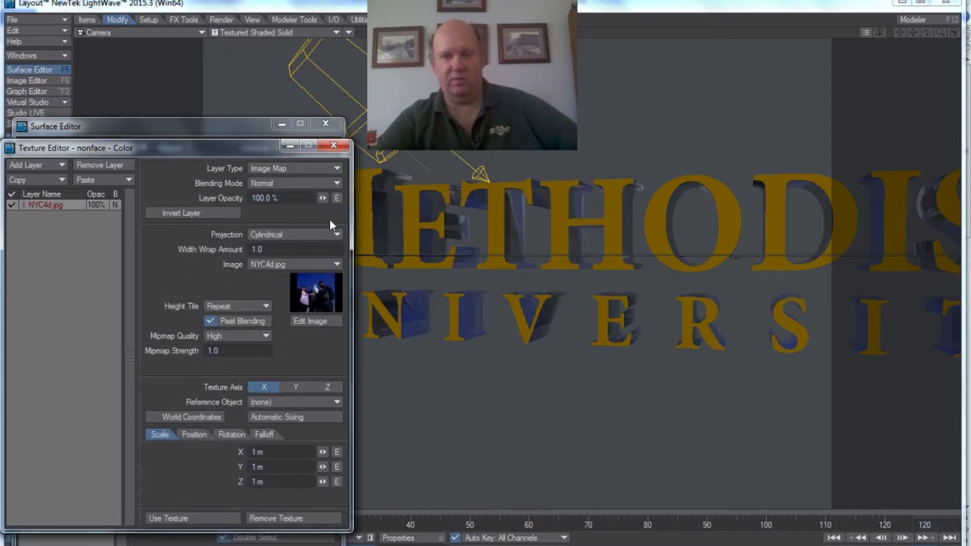
Step: Compare the texture axes, apply automatic sizing and set the axis to Y, then close the texture and surface editors
{"action": "left_click", "coordinate": [299, 388]}
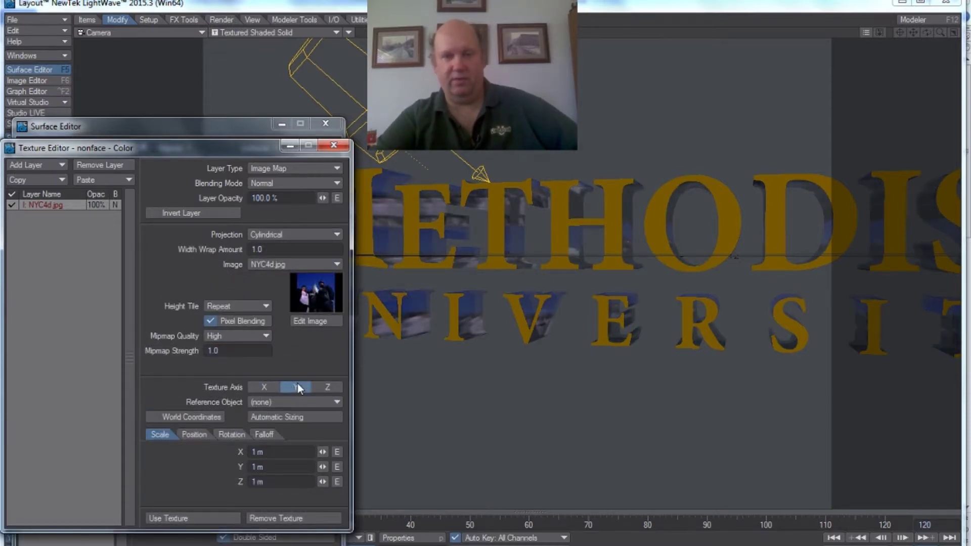
{"action": "left_click", "coordinate": [326, 386]}
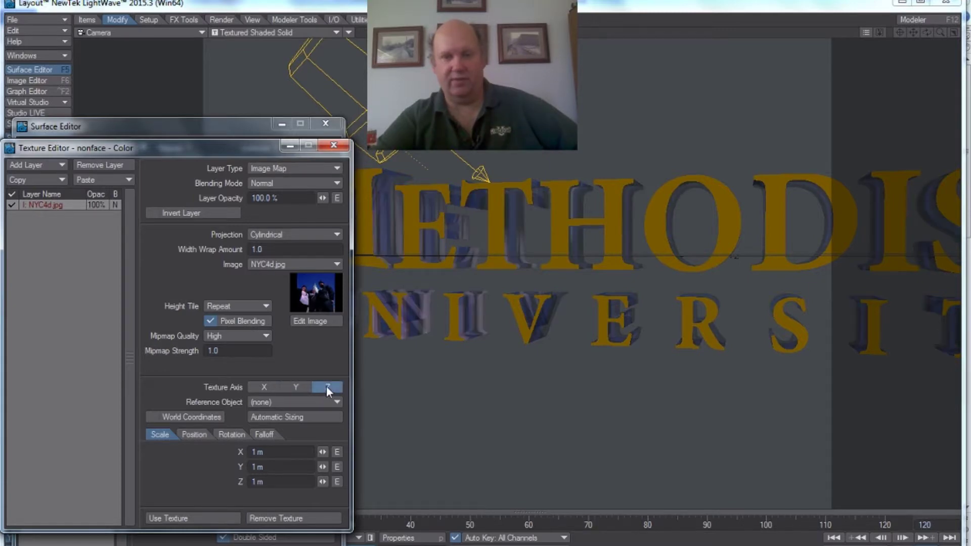
{"action": "left_click", "coordinate": [299, 388]}
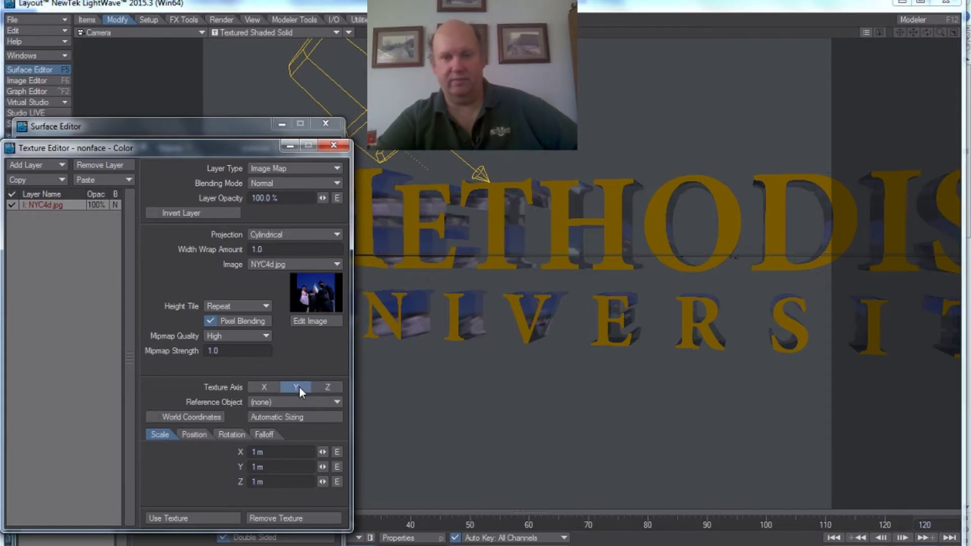
{"action": "left_click", "coordinate": [302, 415]}
{"action": "left_click", "coordinate": [265, 387]}
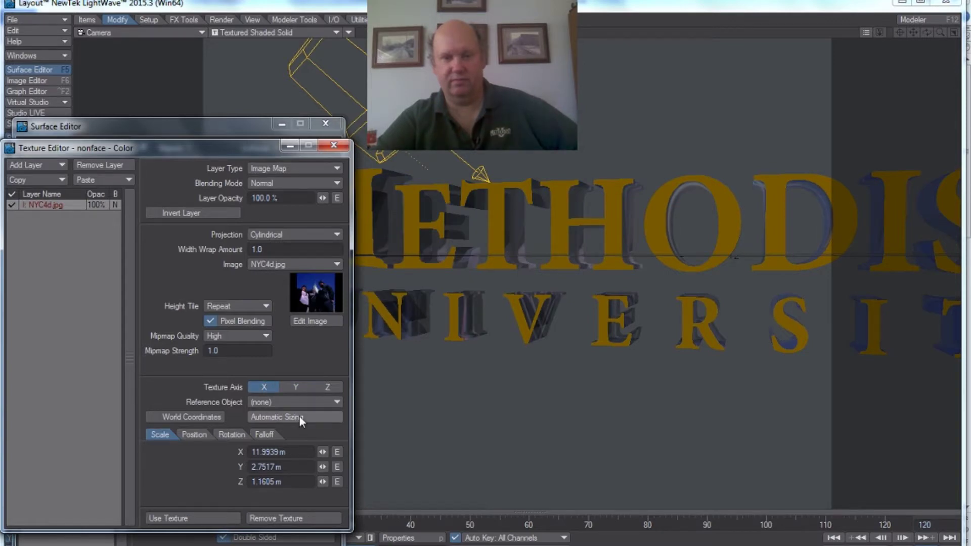
{"action": "left_click", "coordinate": [324, 388]}
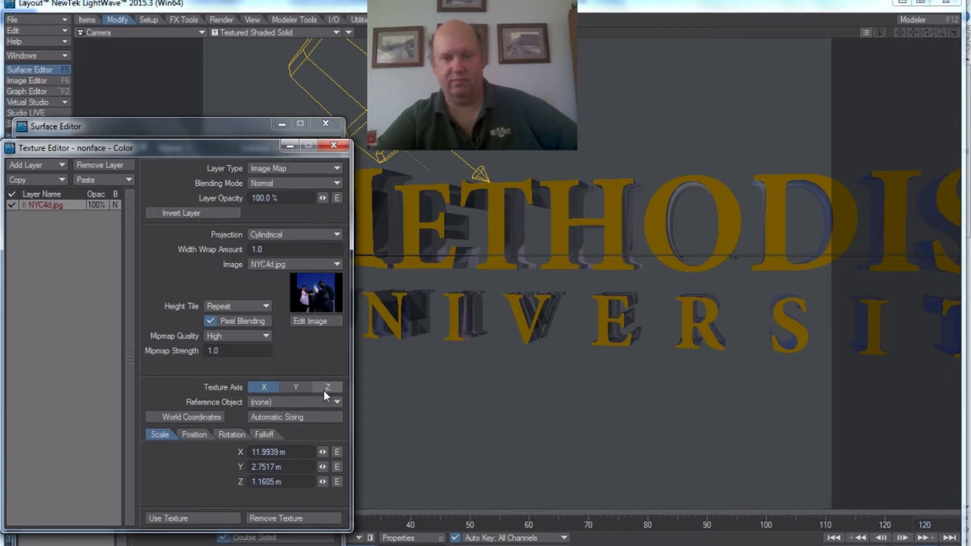
{"action": "left_click", "coordinate": [295, 388]}
{"action": "left_click_drag", "start_coordinate": [239, 149], "coordinate": [180, 187]}
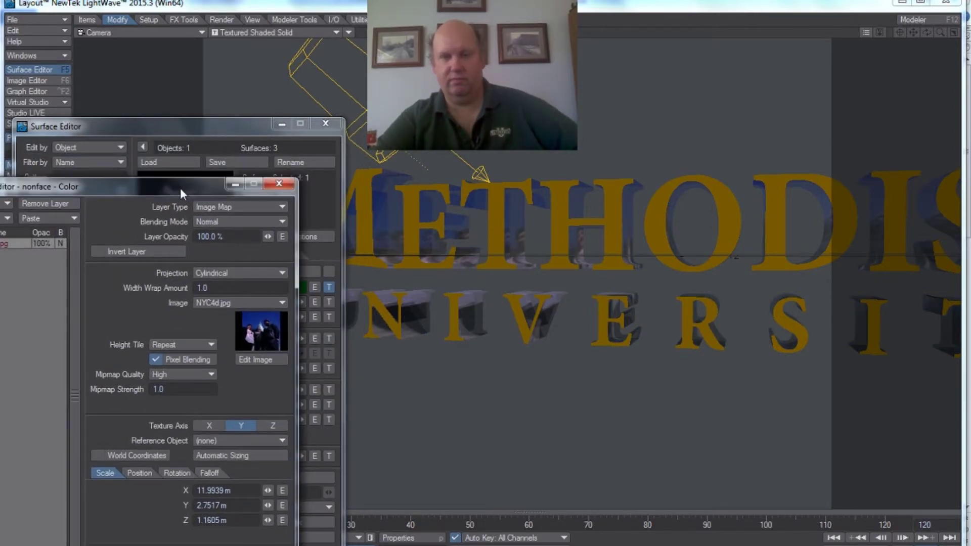
{"action": "left_click", "coordinate": [339, 144]}
{"action": "left_click", "coordinate": [325, 124]}
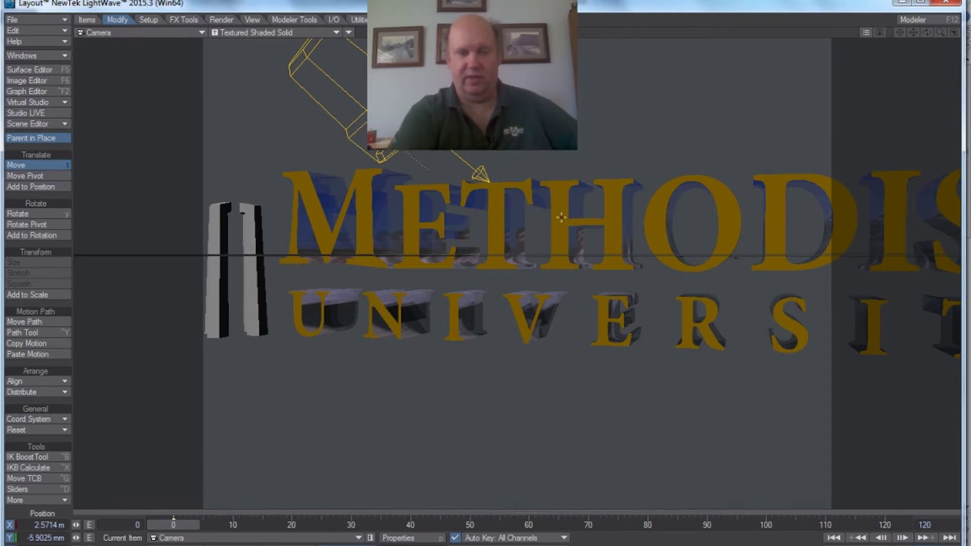
Step: Render the current frame to check the image-mapped letter sides, then close the render
{"action": "key", "text": "F9"}
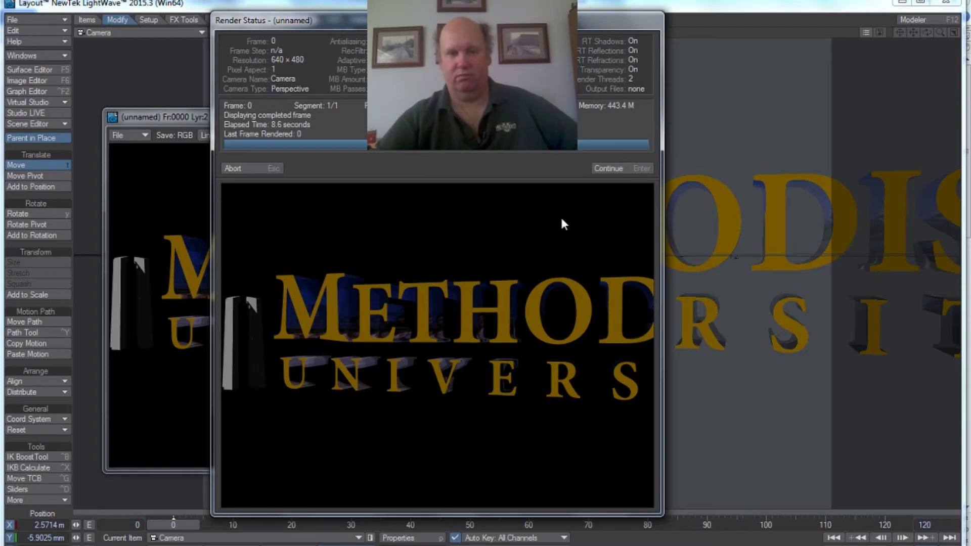
{"action": "left_click", "coordinate": [620, 169]}
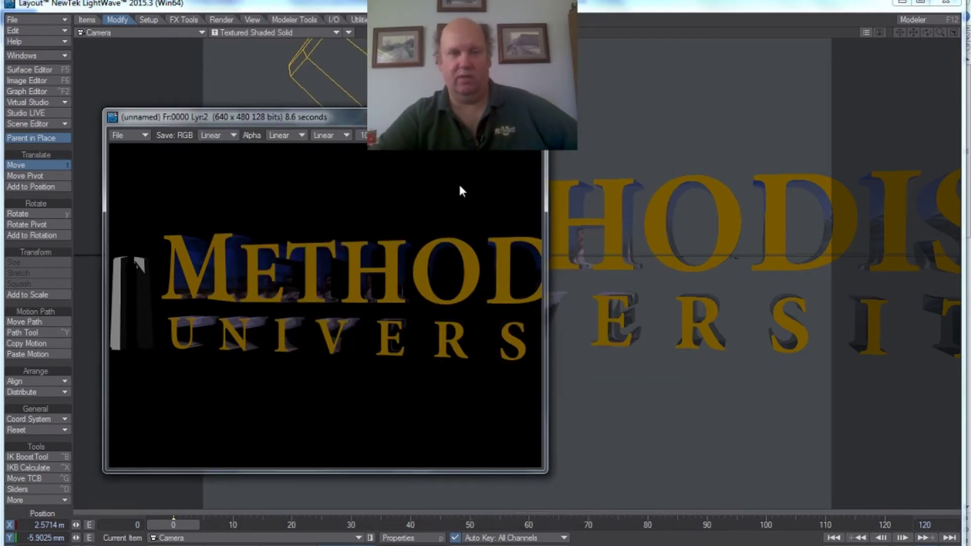
{"action": "left_click", "coordinate": [539, 117]}
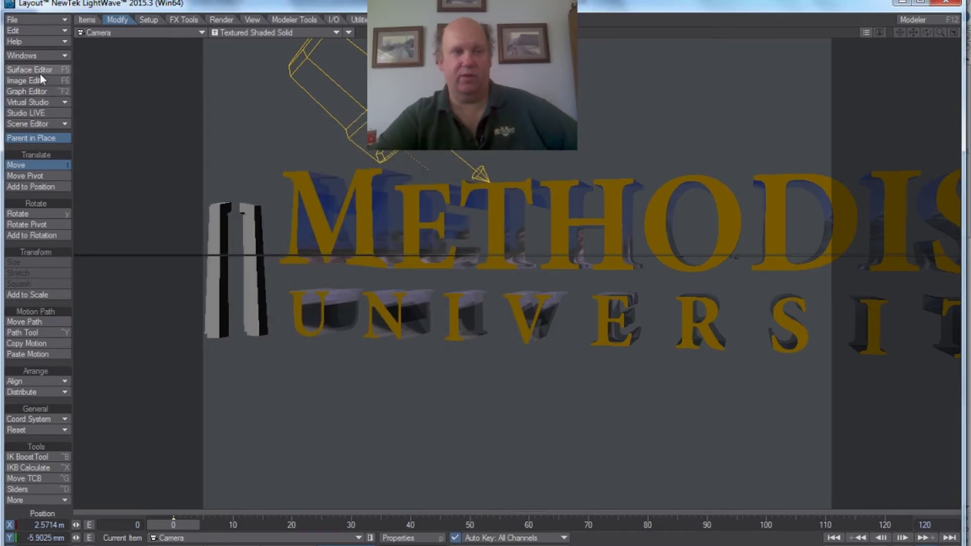
Step: Raise the luminosity of the nonface surface to 100%, then close the surface editor
{"action": "left_click", "coordinate": [38, 69]}
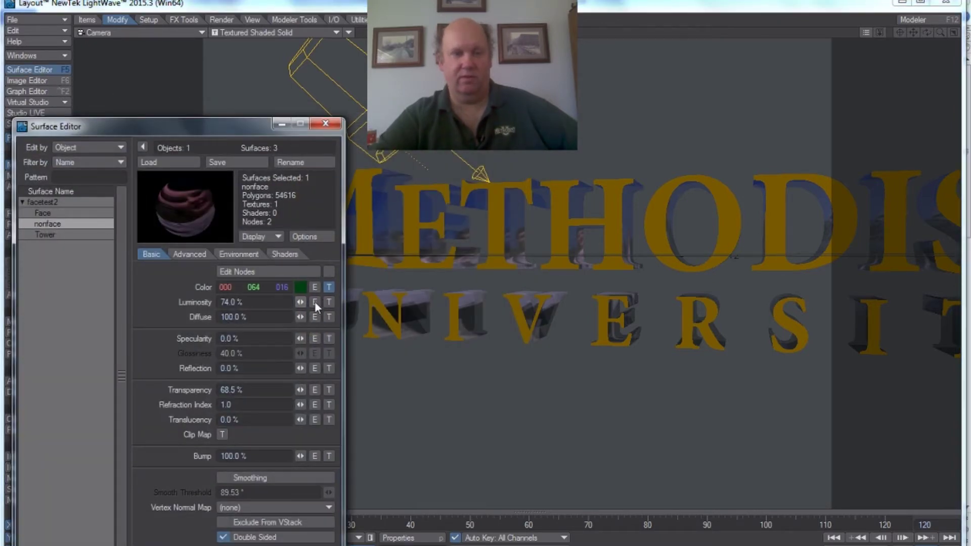
{"action": "left_click_drag", "start_coordinate": [303, 300], "coordinate": [303, 300]}
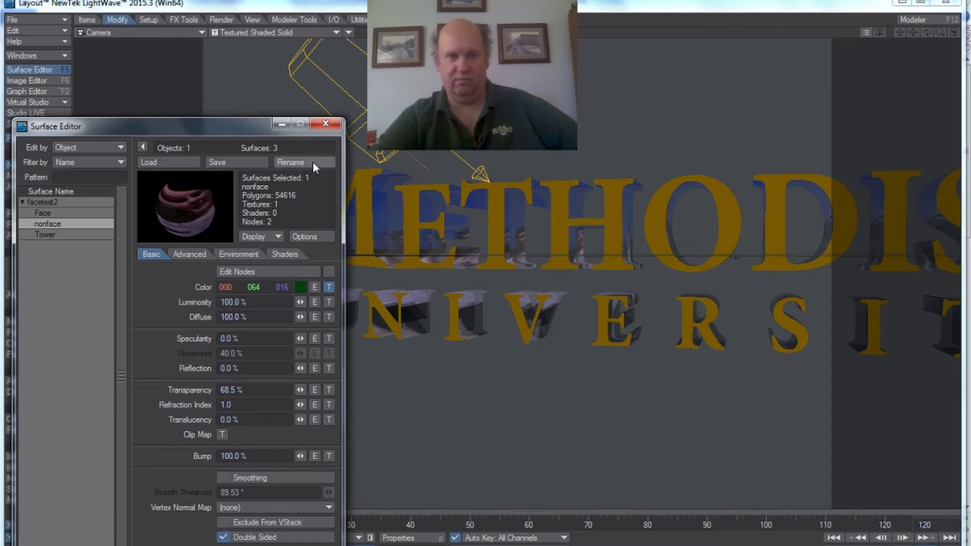
{"action": "left_click", "coordinate": [326, 124]}
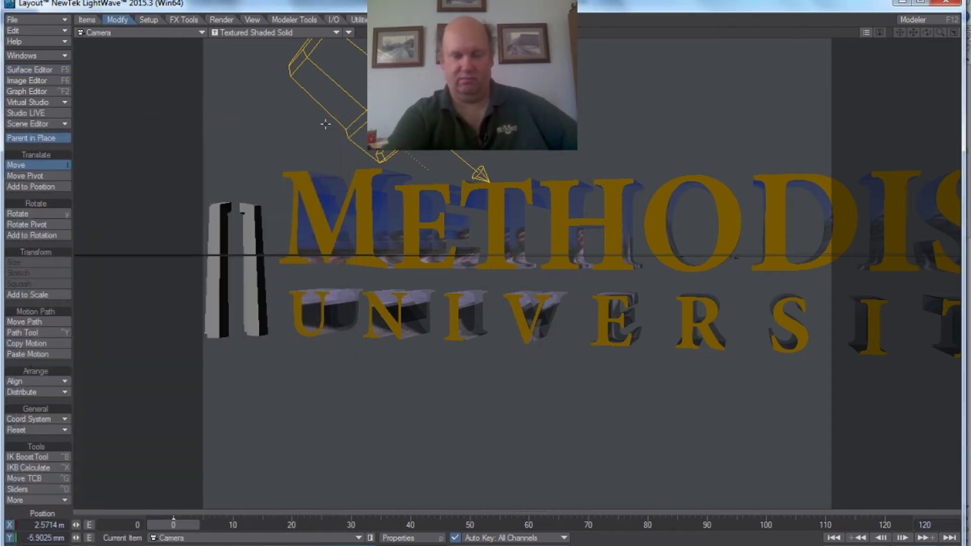
Step: Render the current frame to check the brighter letter sides, then close the rendered image
{"action": "key", "text": "F9"}
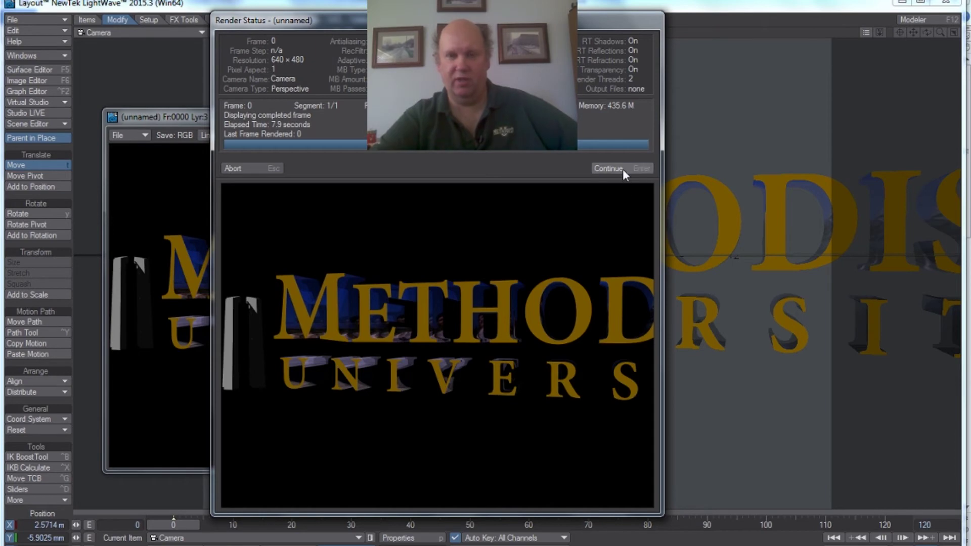
{"action": "left_click", "coordinate": [609, 168]}
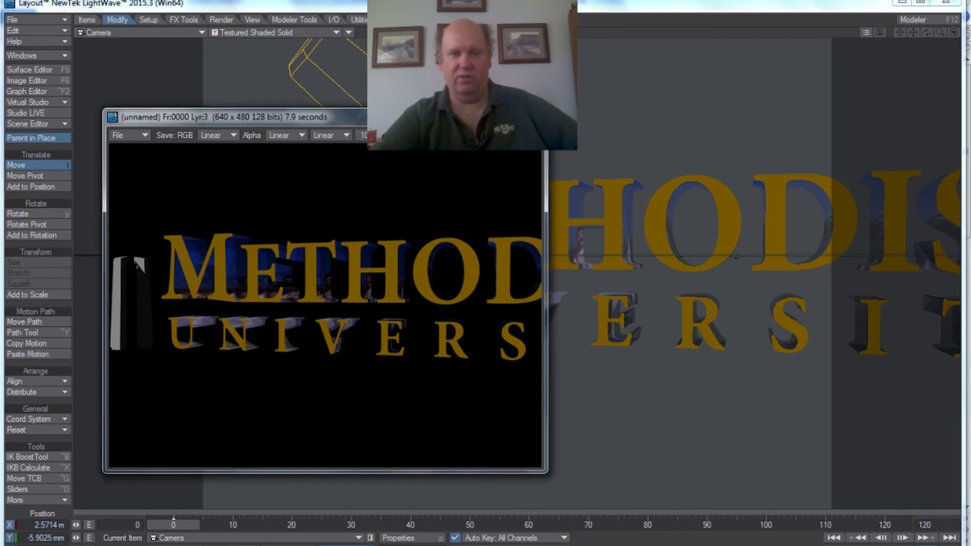
{"action": "left_click", "coordinate": [540, 117]}
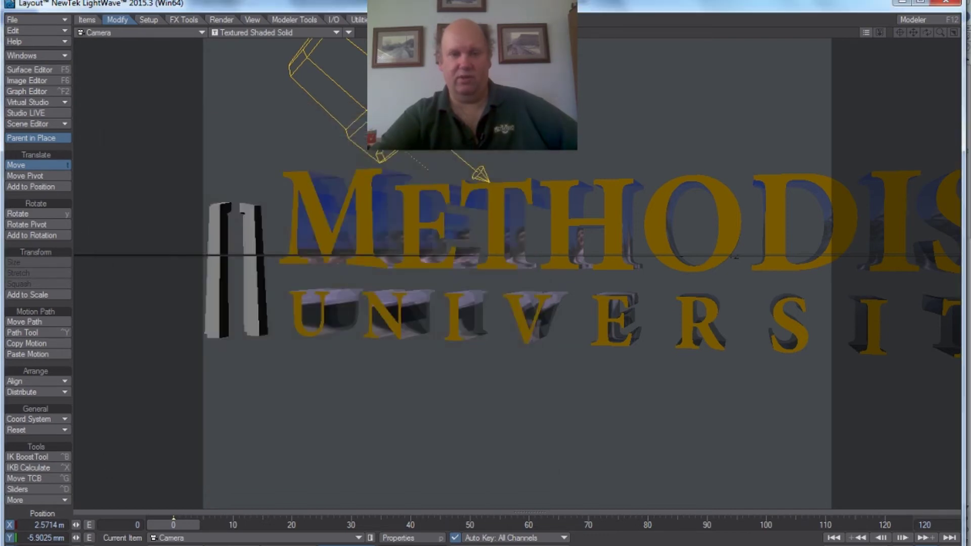
Step: Set the Tower surface to 88% specularity, 77.5% glossiness and 100% reflection, then close the surface editor
{"action": "left_click", "coordinate": [42, 72]}
{"action": "left_click", "coordinate": [50, 234]}
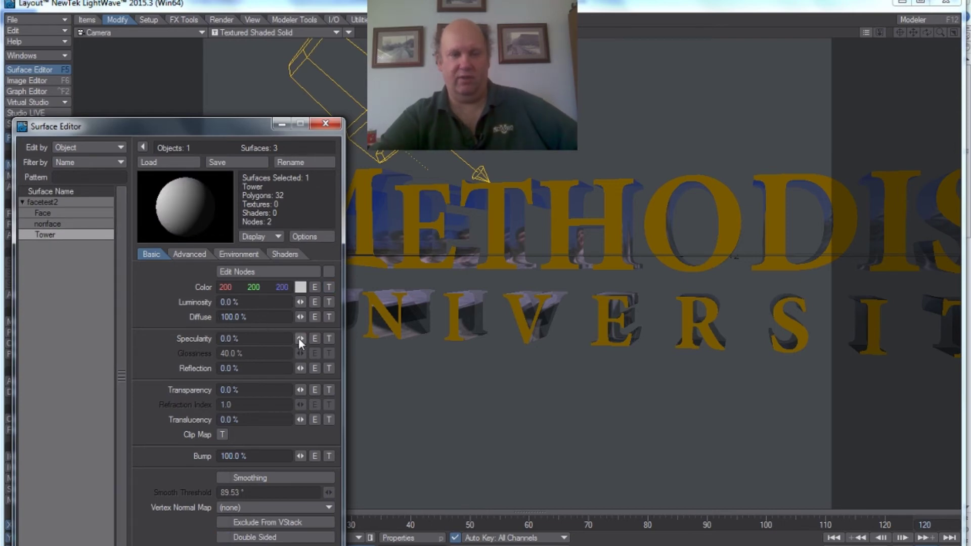
{"action": "left_click_drag", "start_coordinate": [298, 337], "coordinate": [295, 368]}
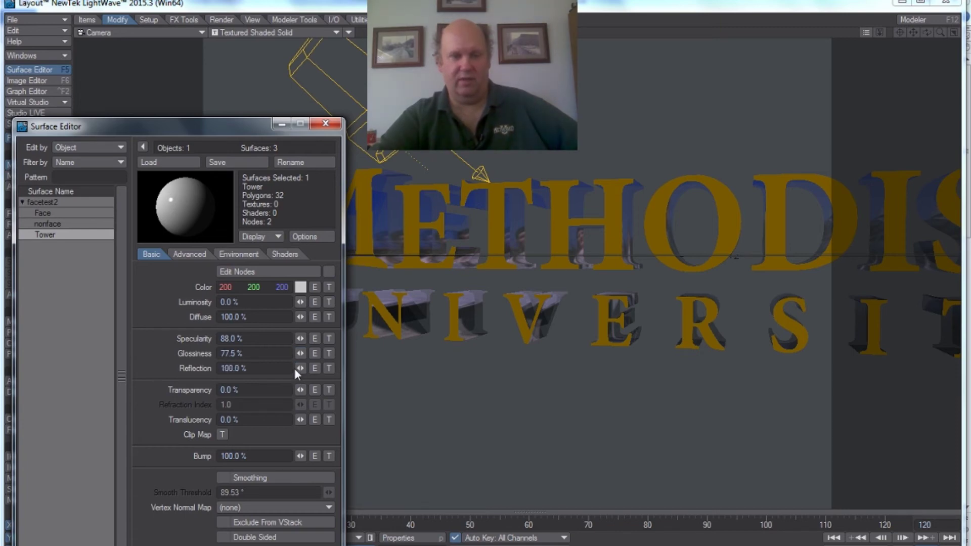
{"action": "left_click", "coordinate": [334, 125]}
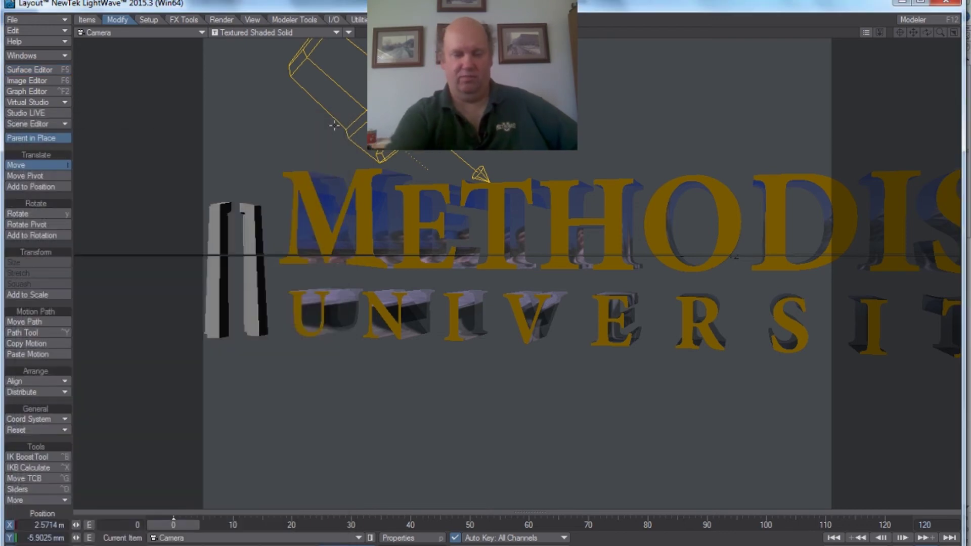
Step: Render the current frame to check the reflective tower and view the finished image
{"action": "key", "text": "F9"}
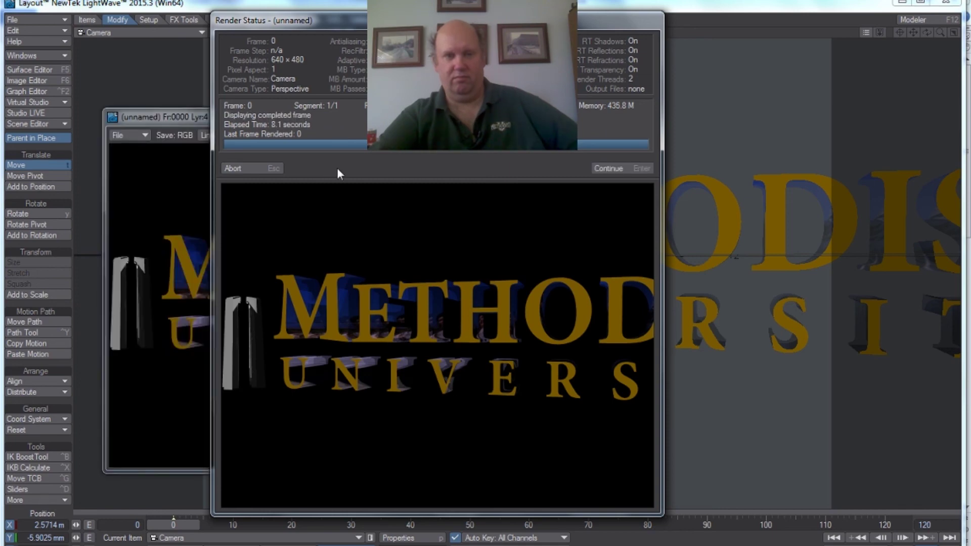
{"action": "key", "text": "Return"}
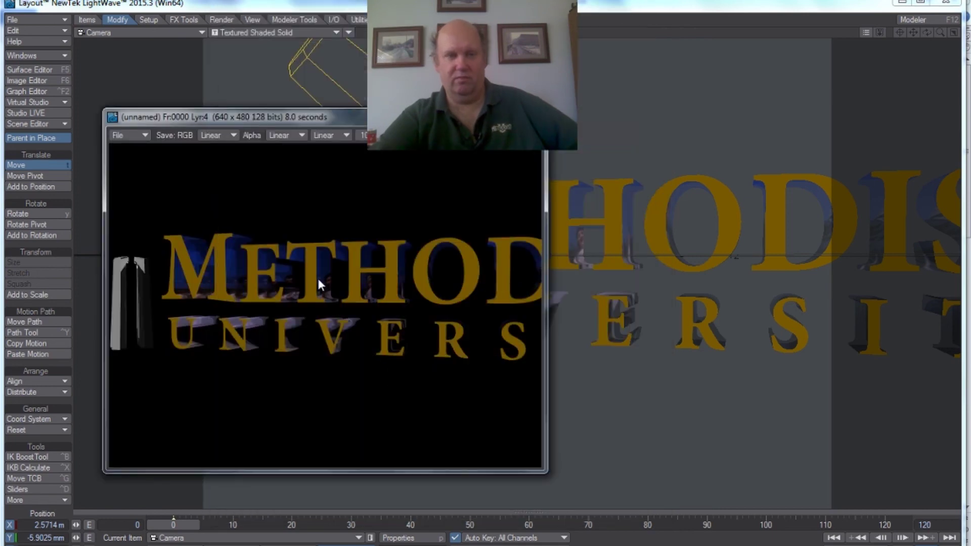